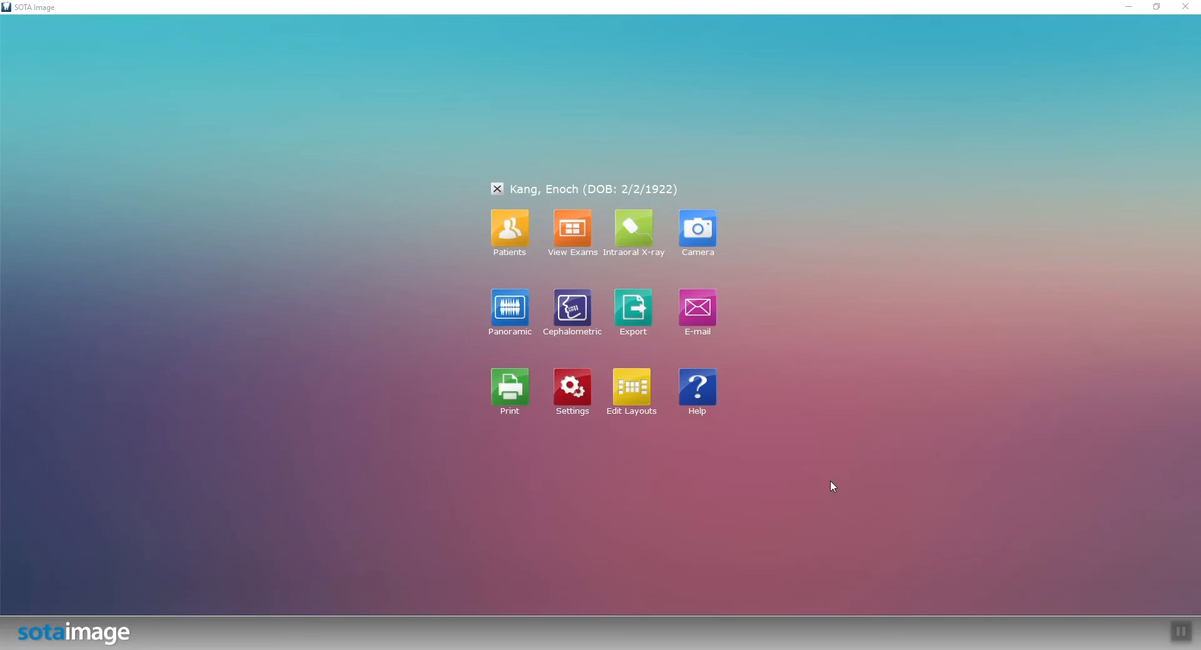
Create a new exam layout and add ten size 2 intraoral frames to it.
left_click(627, 387)
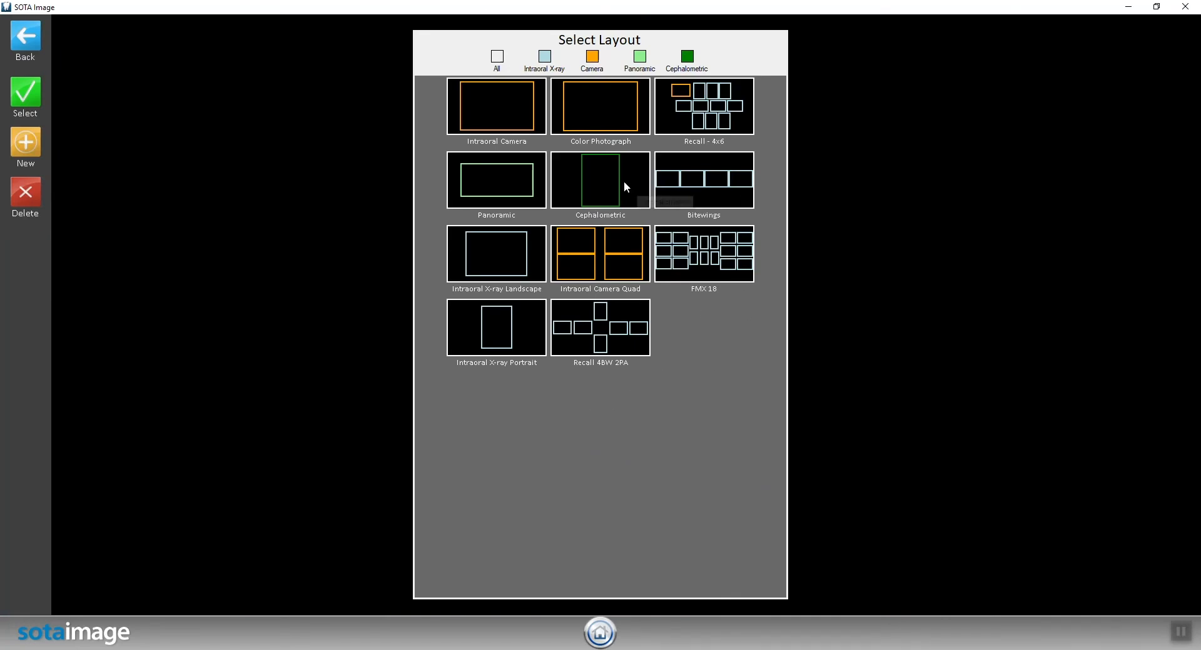
left_click(22, 148)
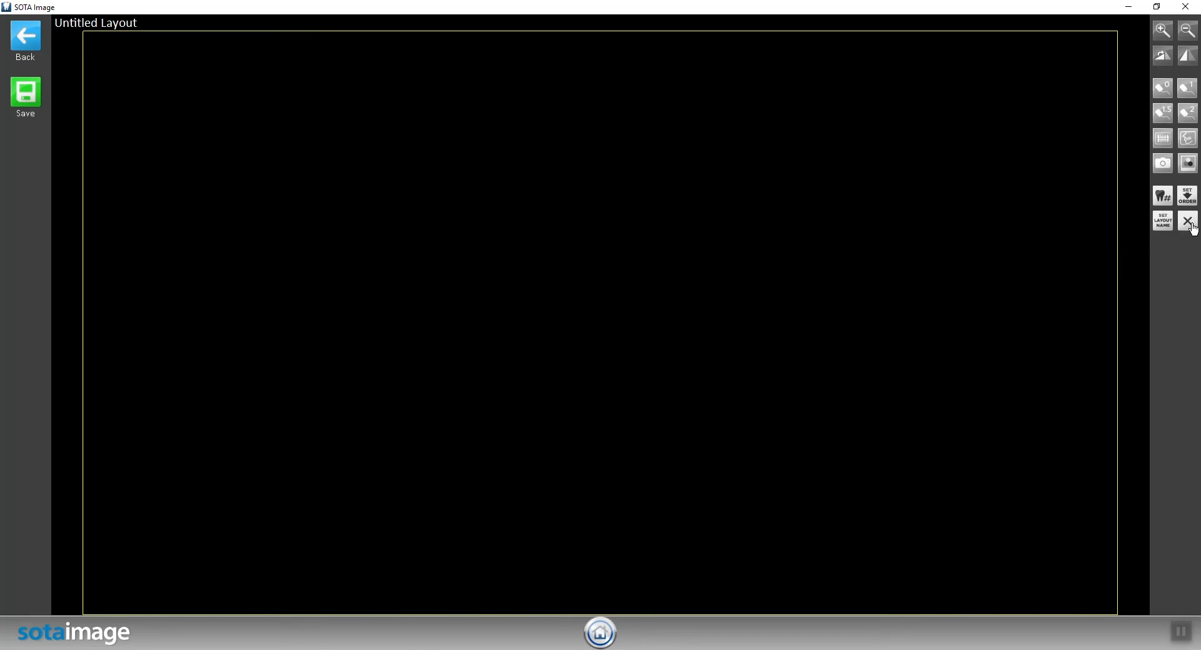
left_click(1186, 116)
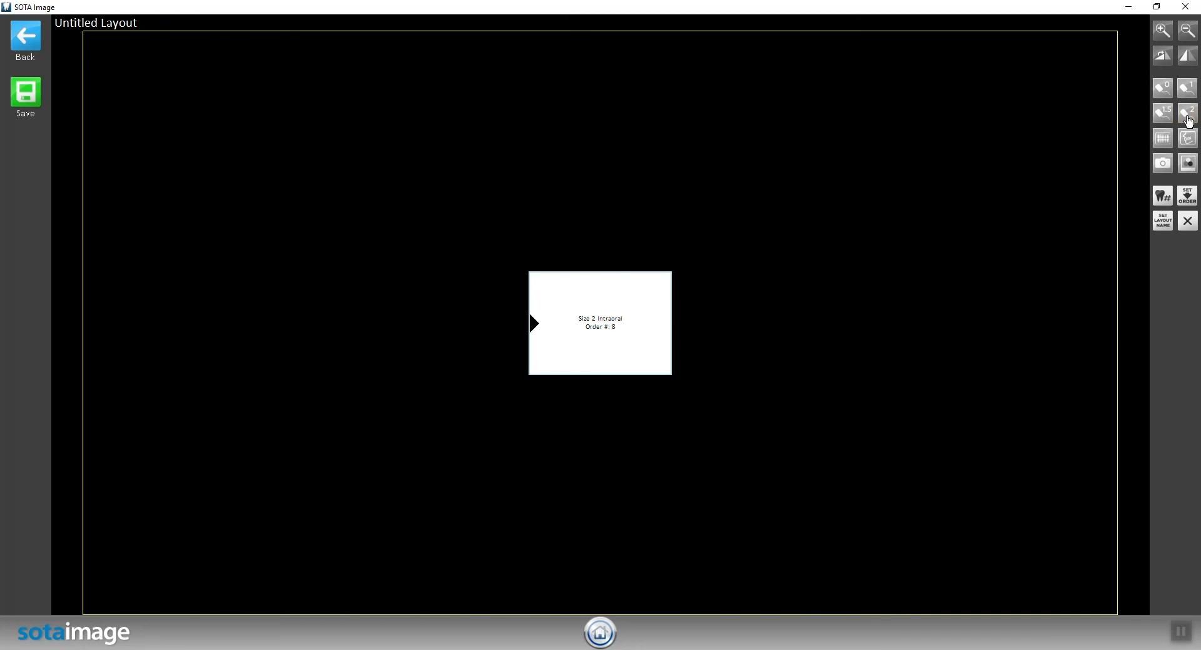
left_click(1188, 119)
Spread the stacked frames into three rows: three above, four in the middle and three below.
left_click_drag(595, 325, 857, 324)
left_click_drag(612, 330, 736, 326)
left_click_drag(622, 331, 539, 174)
left_click_drag(611, 302, 694, 439)
left_click_drag(615, 317, 822, 445)
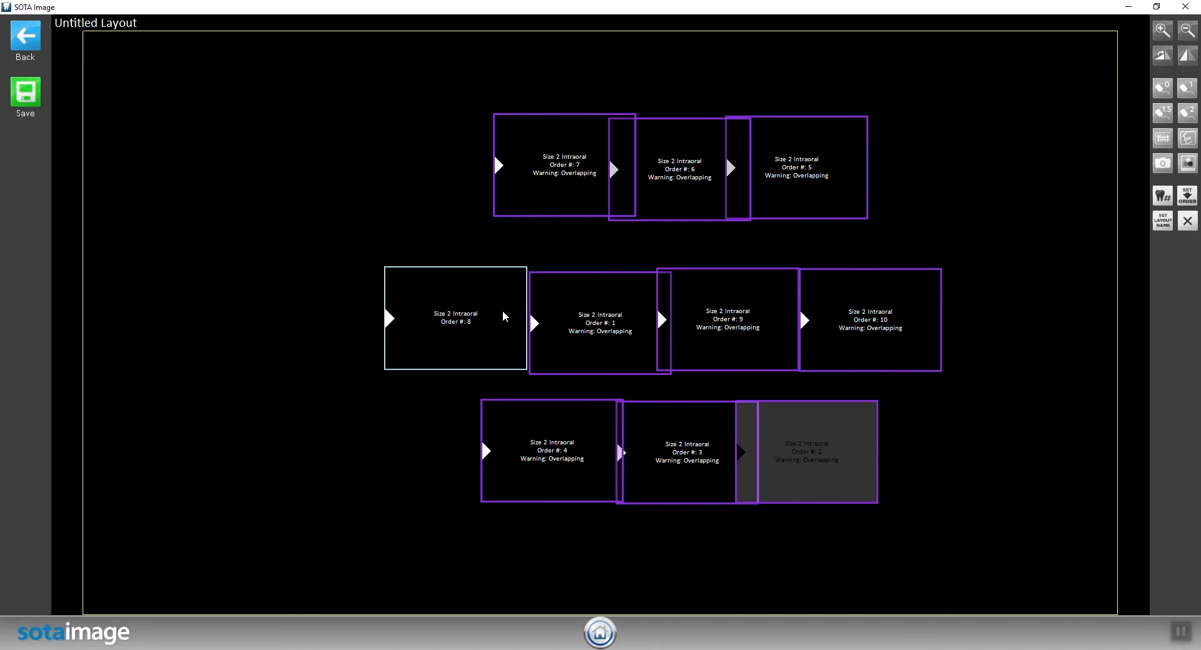
Space out the four middle-row frames so that none of them overlap.
left_click_drag(453, 315, 429, 313)
left_click_drag(614, 305, 596, 298)
left_click_drag(740, 308, 746, 300)
left_click_drag(871, 310, 884, 303)
left_click_drag(787, 316, 789, 318)
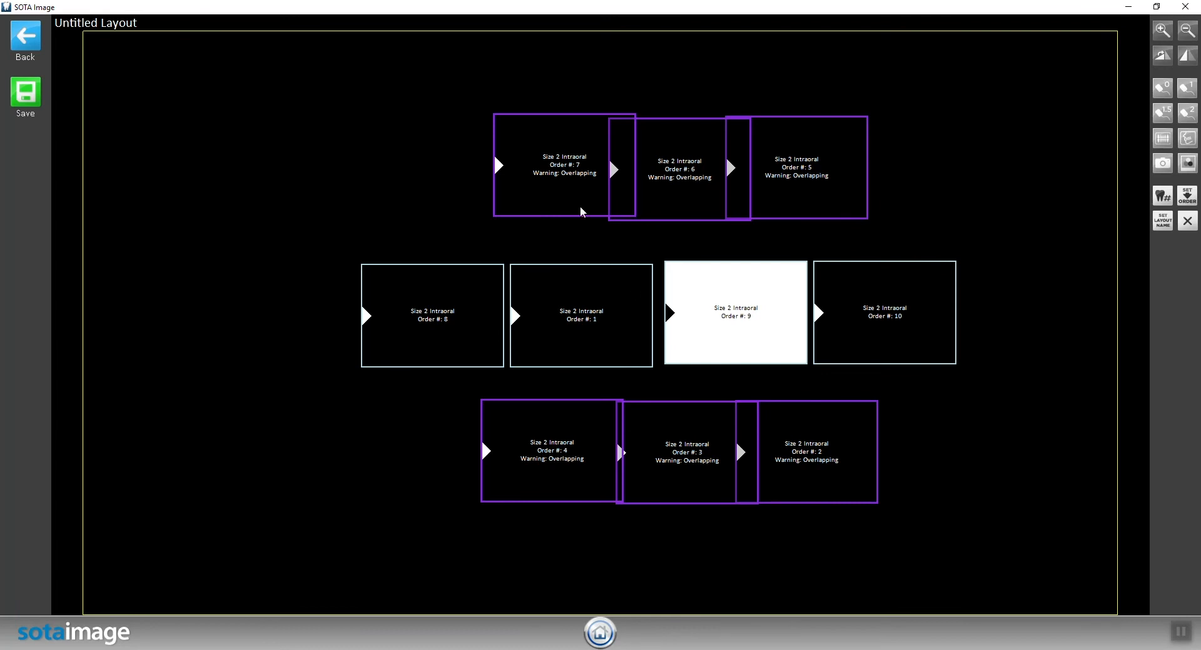
Shift the outer frames of the upper row slightly, and move frames 3 and 2 of the lower row outward.
left_click_drag(593, 190, 585, 195)
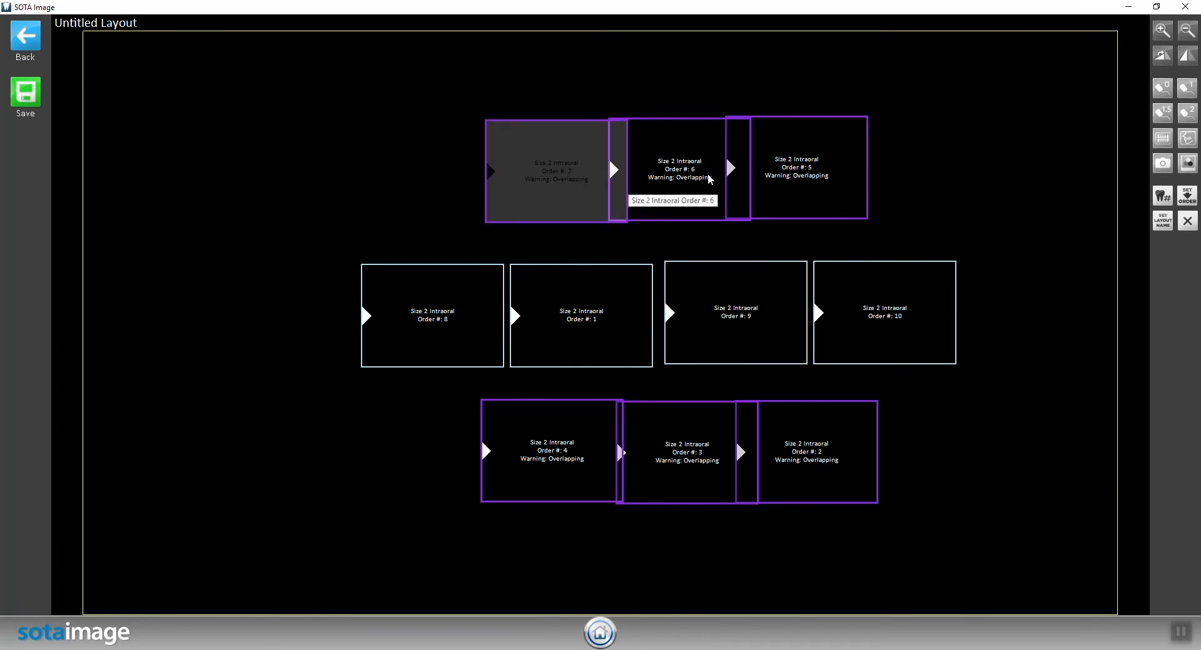
left_click_drag(820, 182, 822, 184)
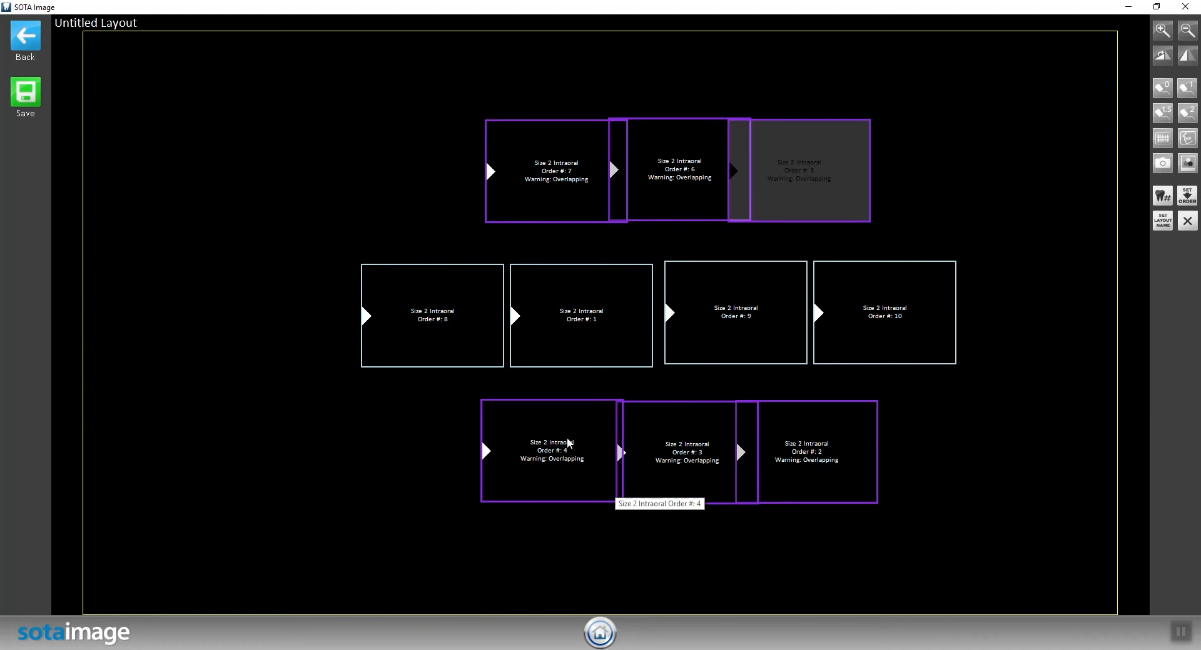
left_click(832, 453)
left_click(675, 450)
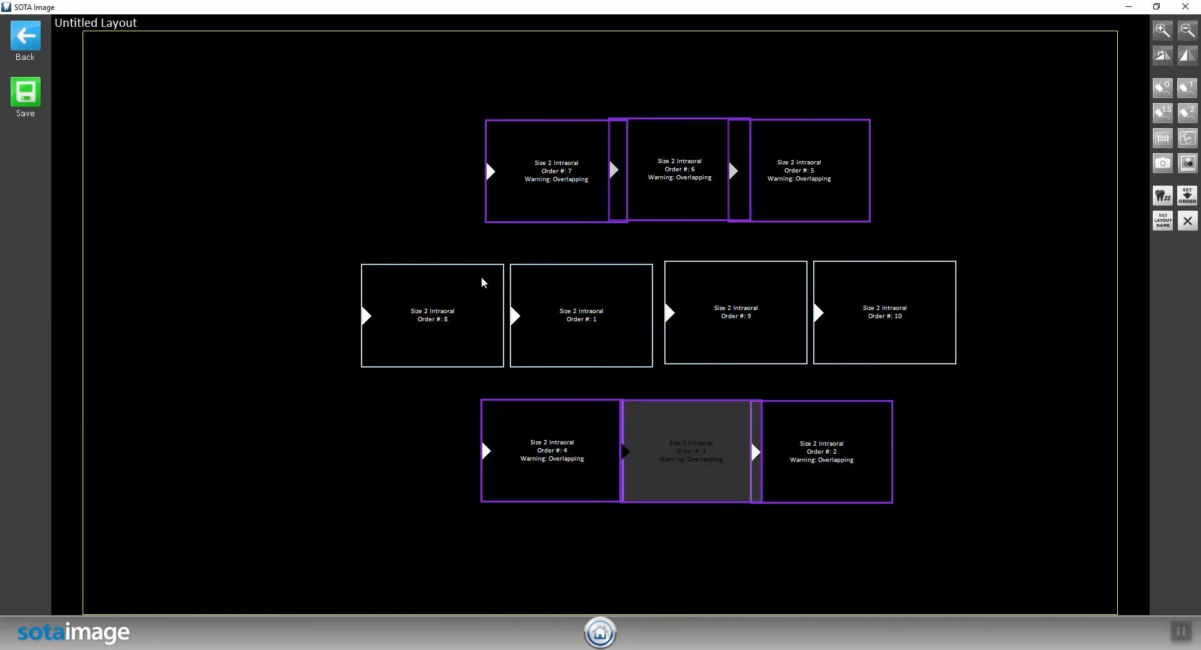
Move frame 8 slightly outward and resize it to one increment larger than its original size.
left_click(411, 304)
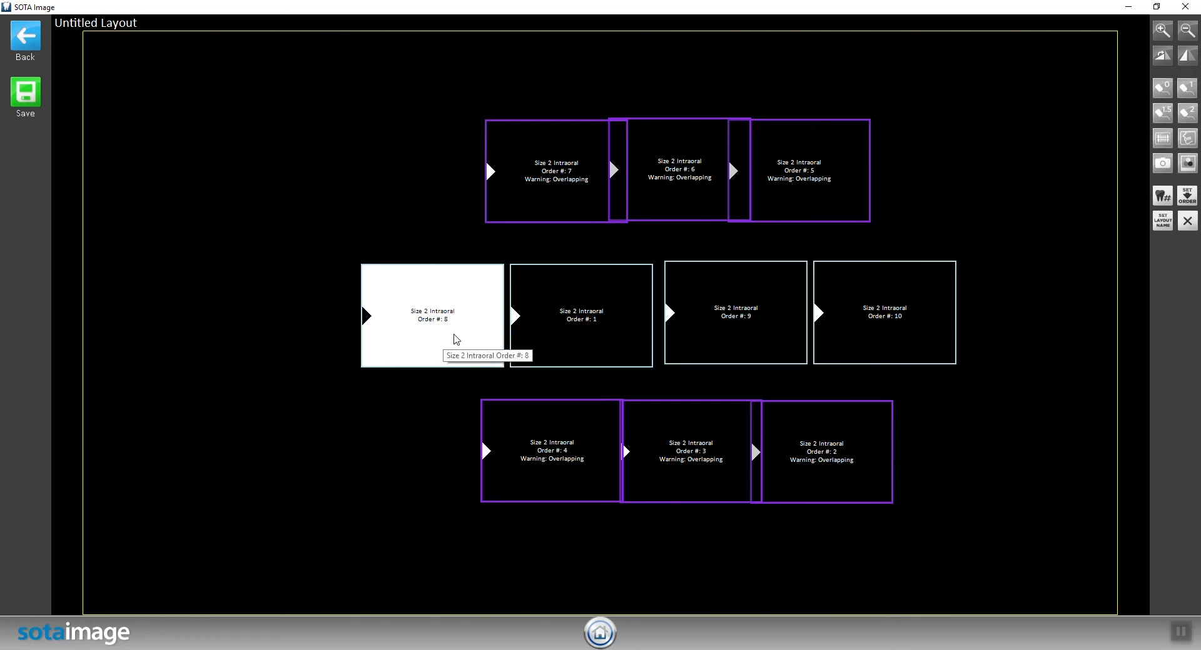
left_click_drag(462, 298, 445, 299)
left_click(1162, 31)
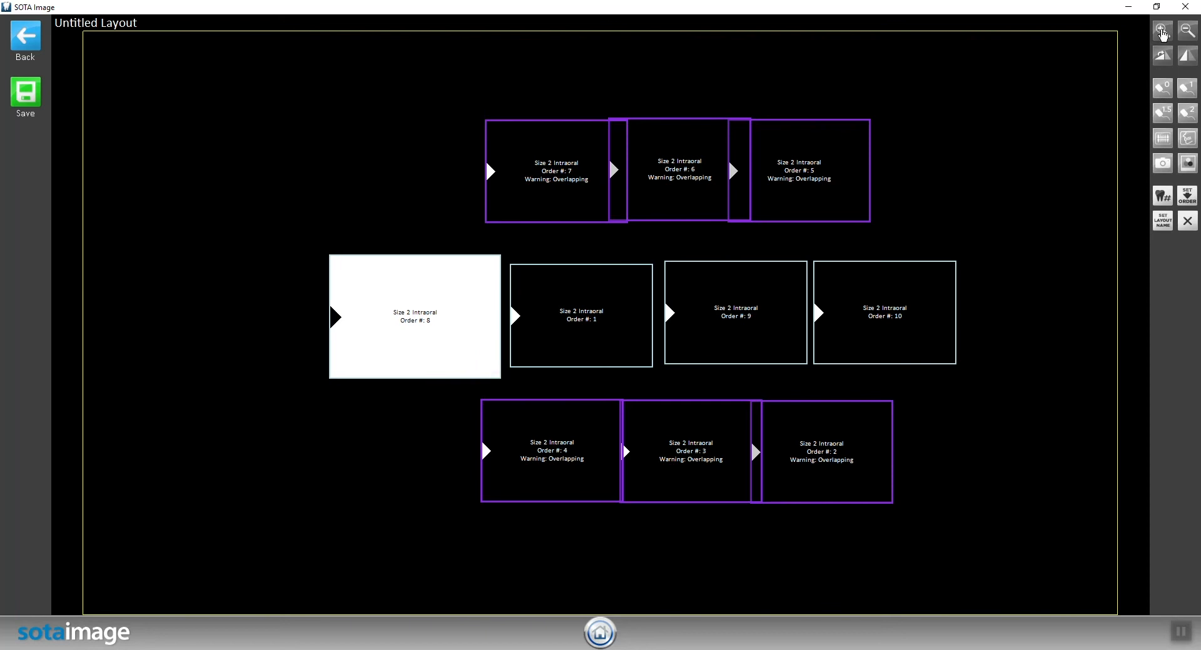
left_click(1189, 34)
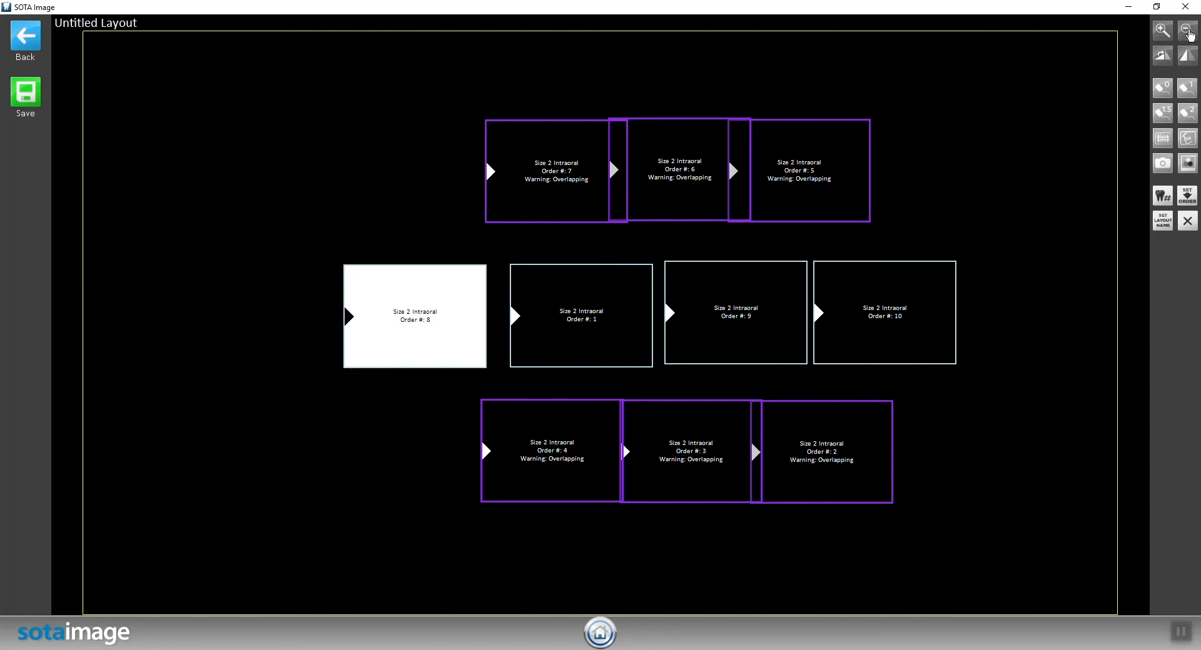
left_click(1185, 34)
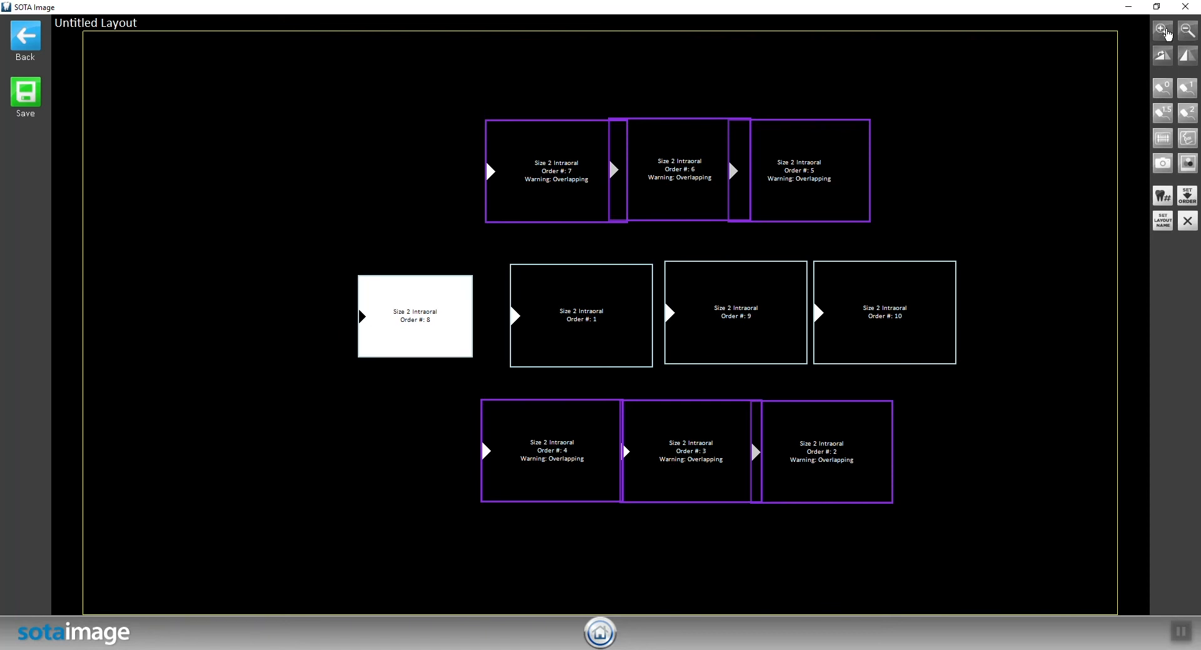
left_click(1165, 32)
left_click(1165, 32)
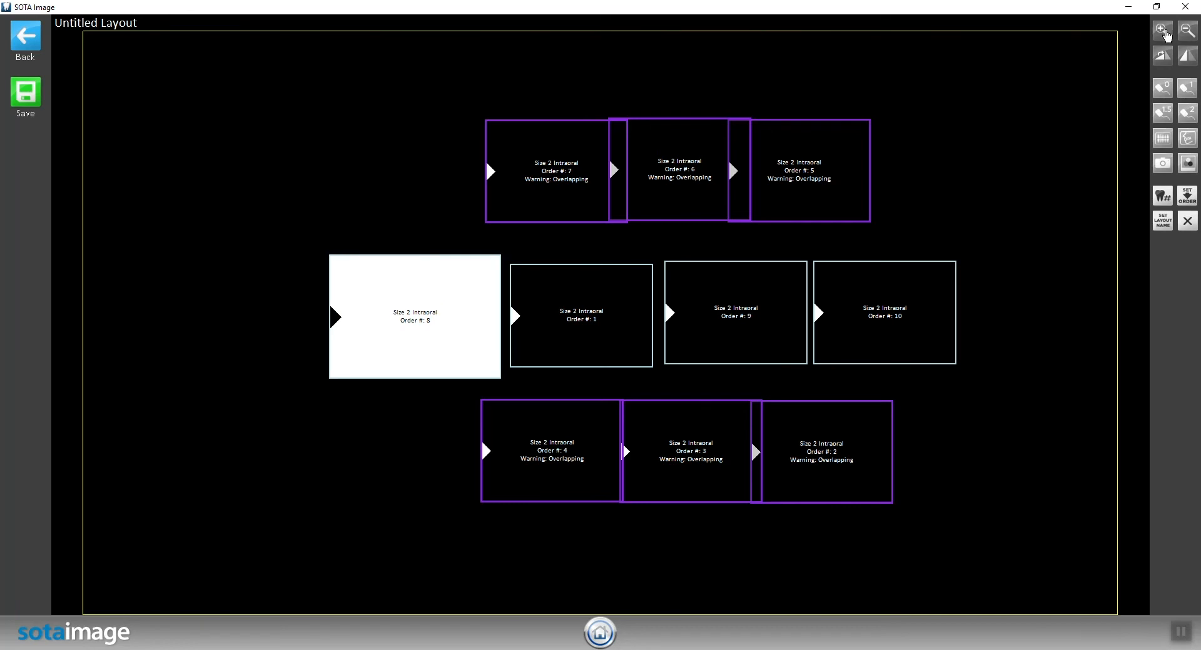
Enlarge middle-row frames 1, 9 and 10 by one increment each to match frame 8.
left_click(611, 313)
left_click(1166, 30)
left_click(763, 300)
left_click(1163, 31)
left_click(921, 300)
left_click(1163, 31)
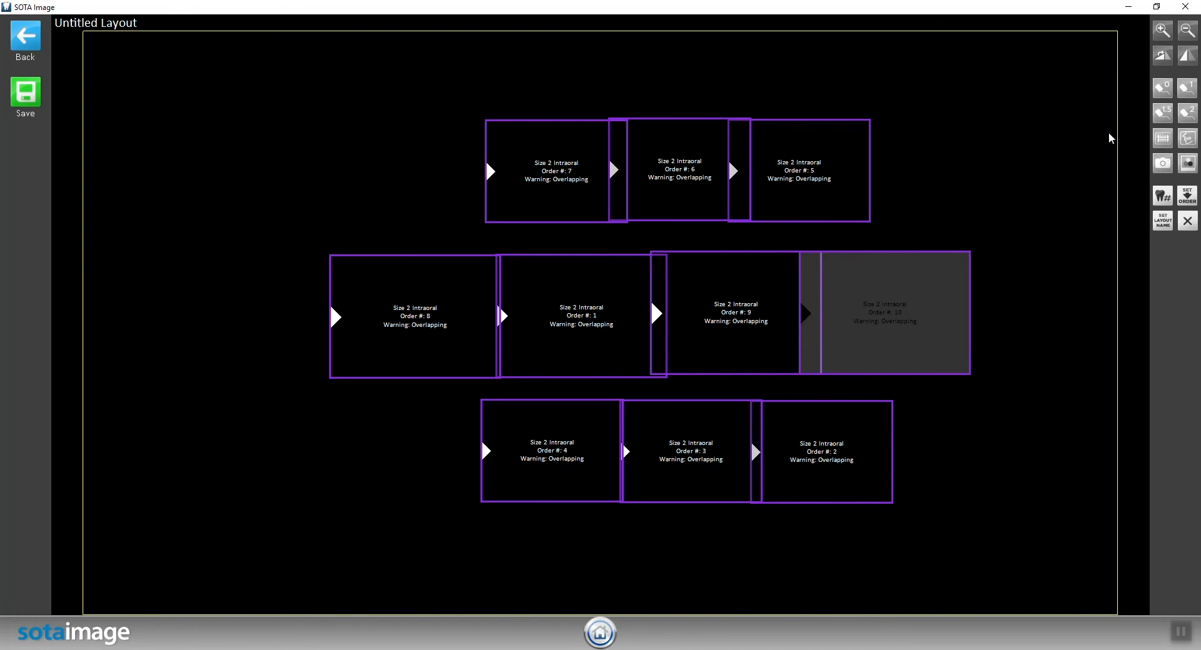
Enlarge all six frames in the upper and lower rows by one increment each.
left_click(541, 532)
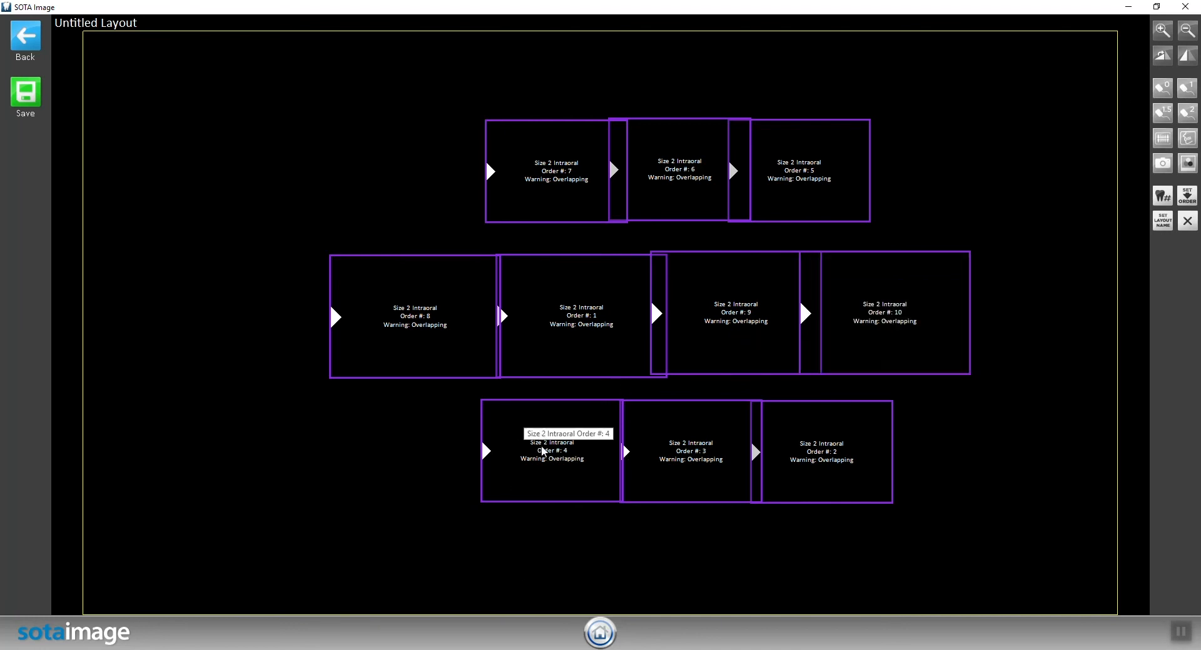
scroll(542, 450, "up", 1)
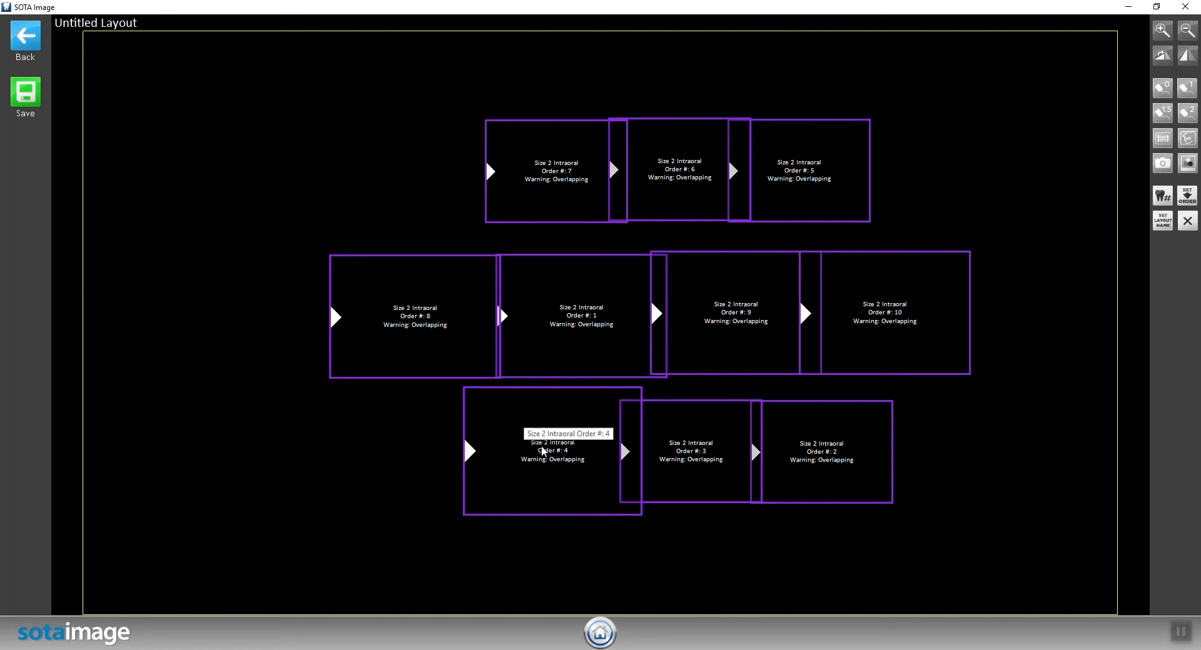
scroll(541, 451, "down", 2)
scroll(541, 452, "up", 2)
scroll(688, 448, "up", 1)
scroll(819, 449, "up", 1)
scroll(571, 188, "up", 1)
scroll(685, 179, "up", 1)
scroll(806, 188, "up", 1)
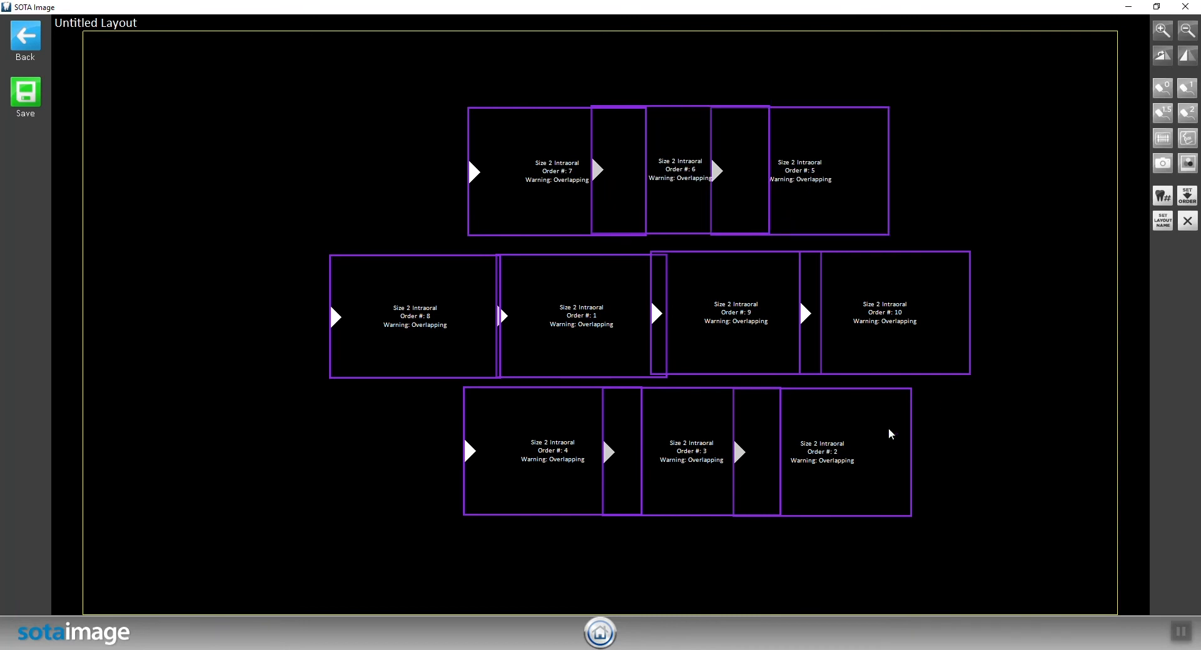
Move frame 8 clear of frame 1 and rotate frames 8 and 1 by 180 degrees.
left_click(448, 322)
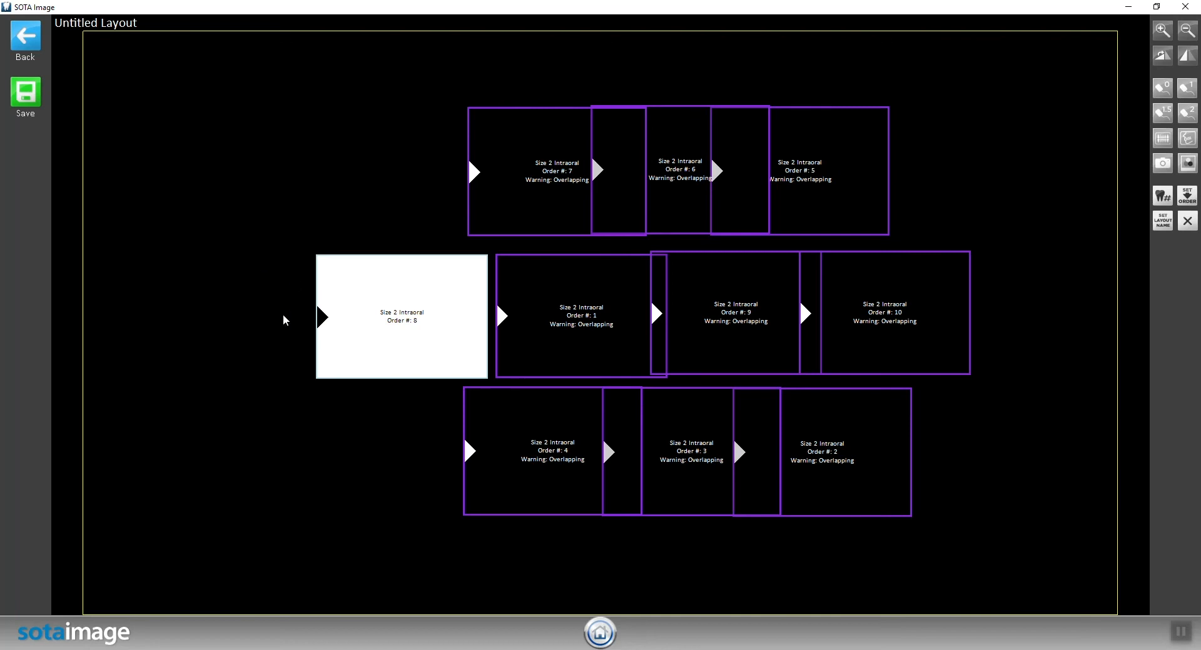
left_click_drag(404, 306, 404, 306)
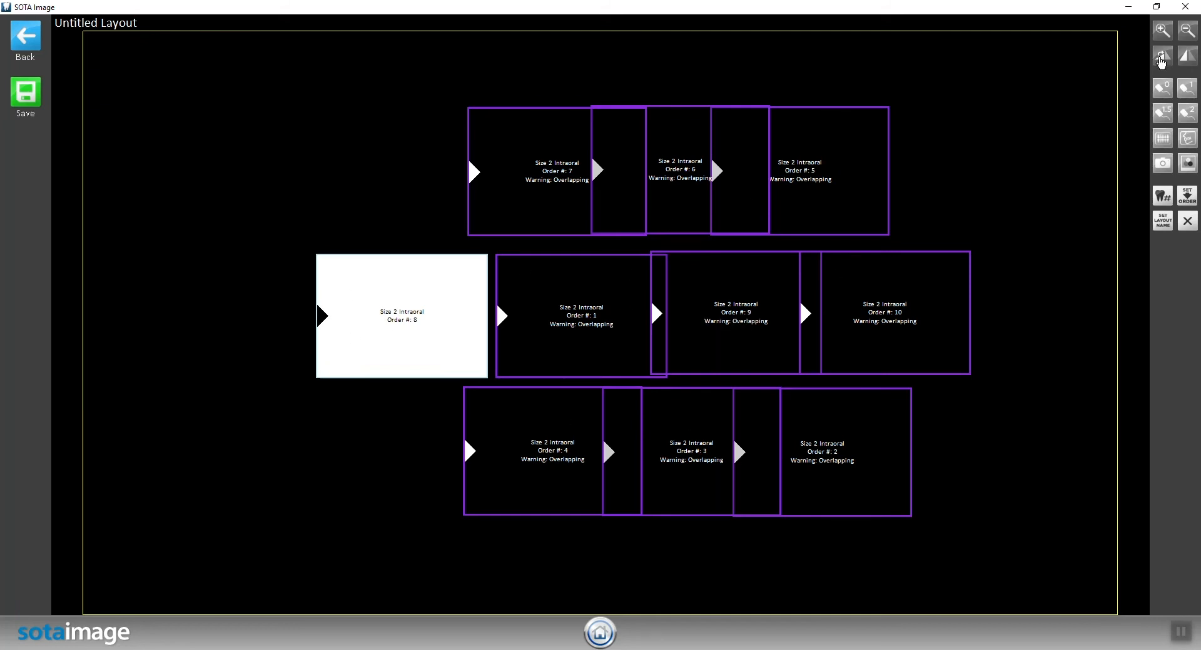
left_click(1161, 59)
left_click(1161, 59)
left_click(944, 330)
left_click(624, 303)
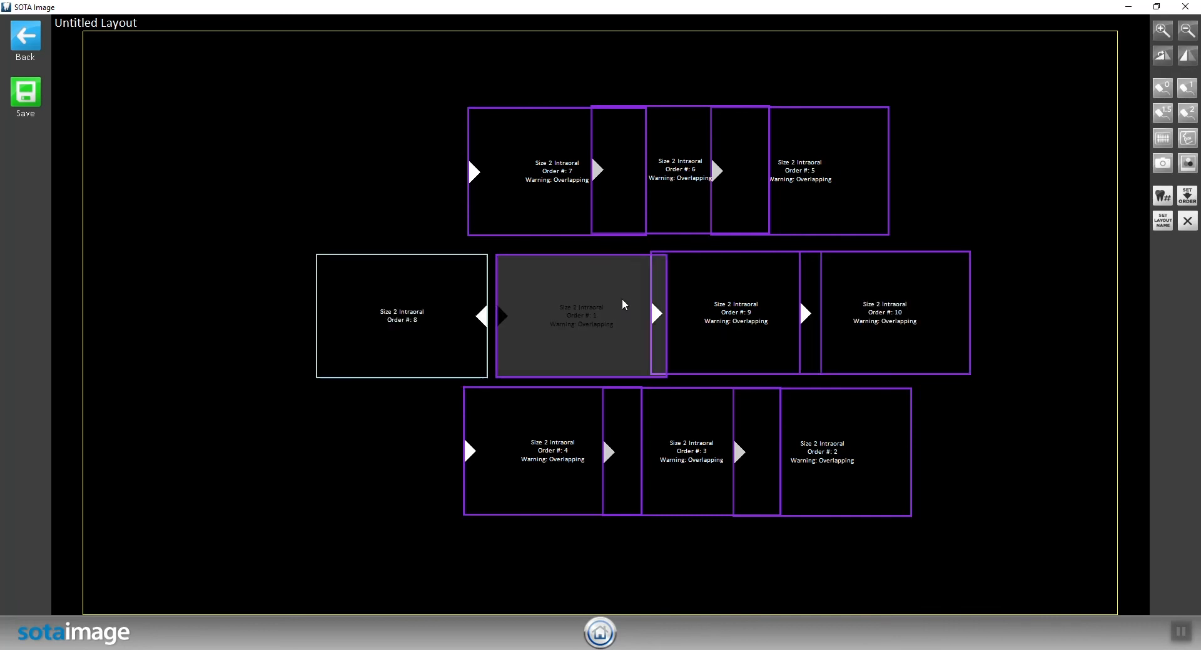
left_click(1163, 57)
left_click(1163, 58)
Rotate upper-row frames 7, 6 and 5 to portrait with their orientation markers on the lower edge.
left_click(550, 160)
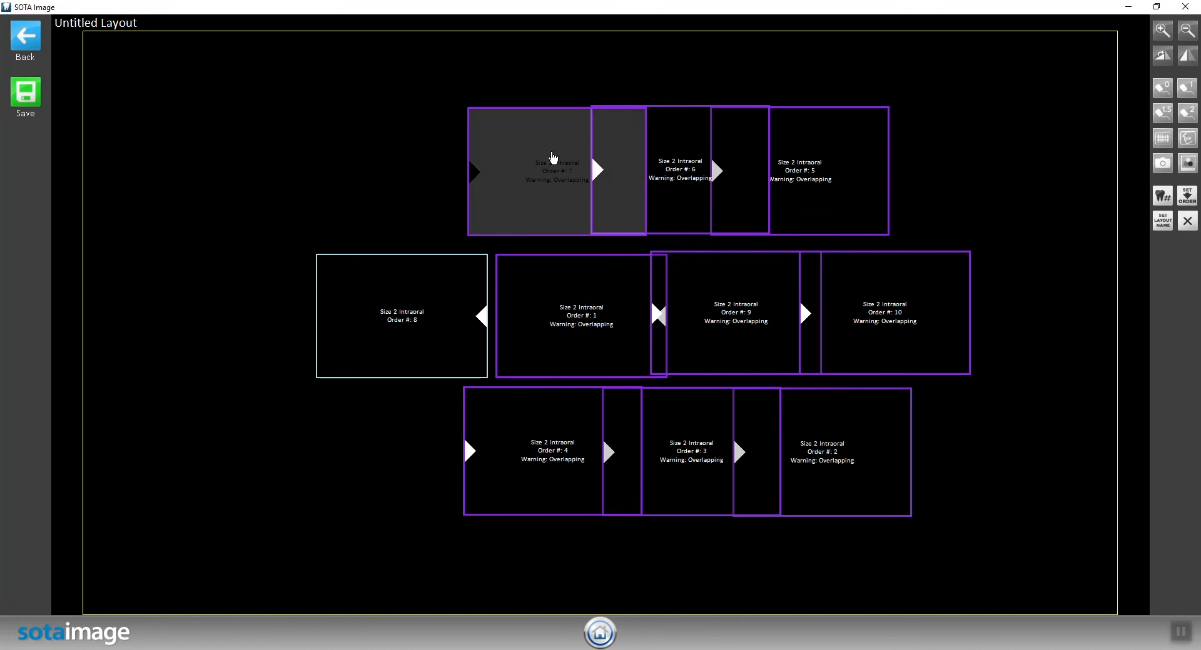
left_click(1162, 58)
left_click(1163, 59)
left_click(1163, 60)
left_click(680, 160)
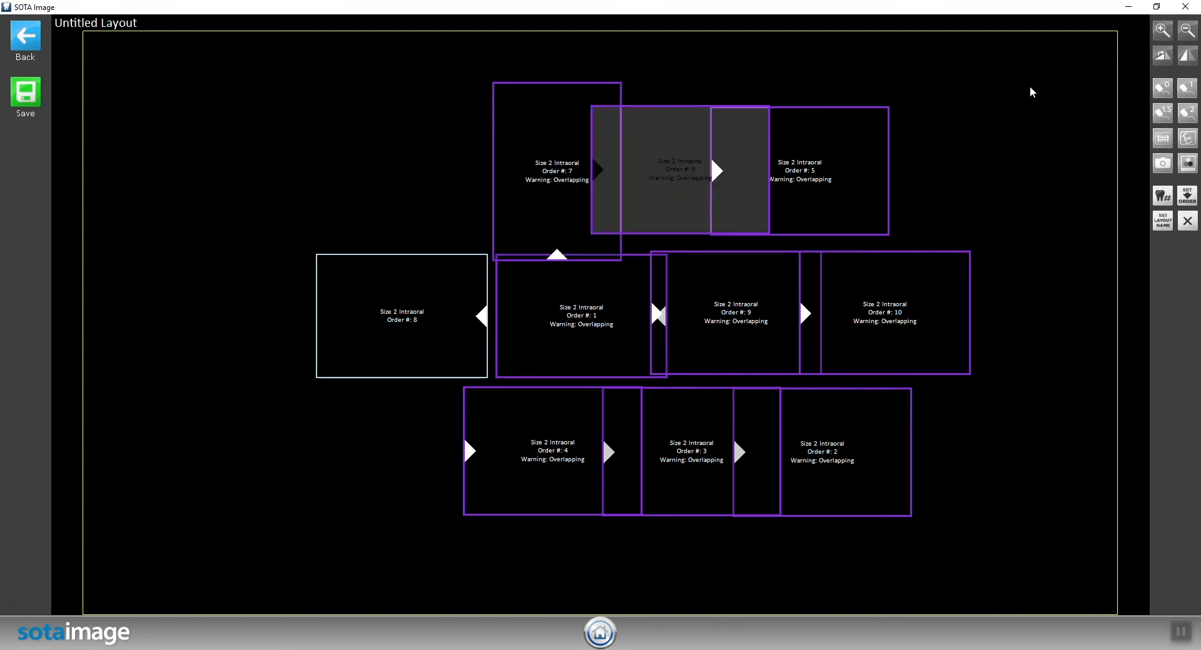
left_click(1158, 59)
left_click(1158, 59)
left_click(1159, 60)
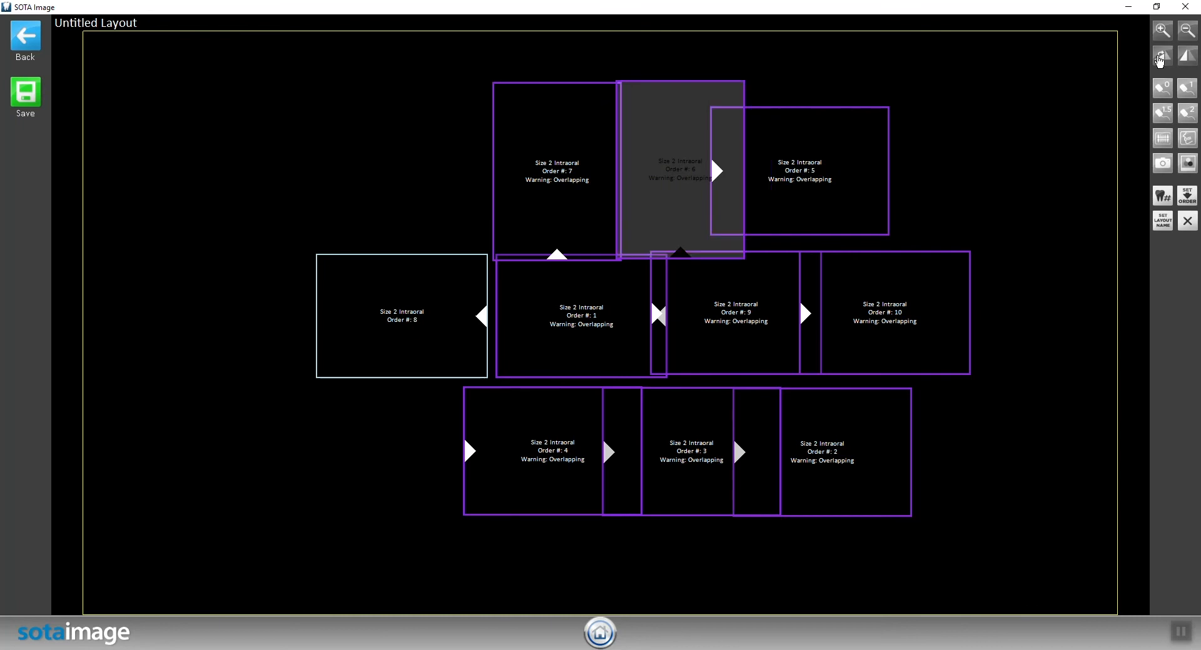
left_click(806, 168)
left_click(1163, 57)
left_click(1164, 59)
left_click(1164, 59)
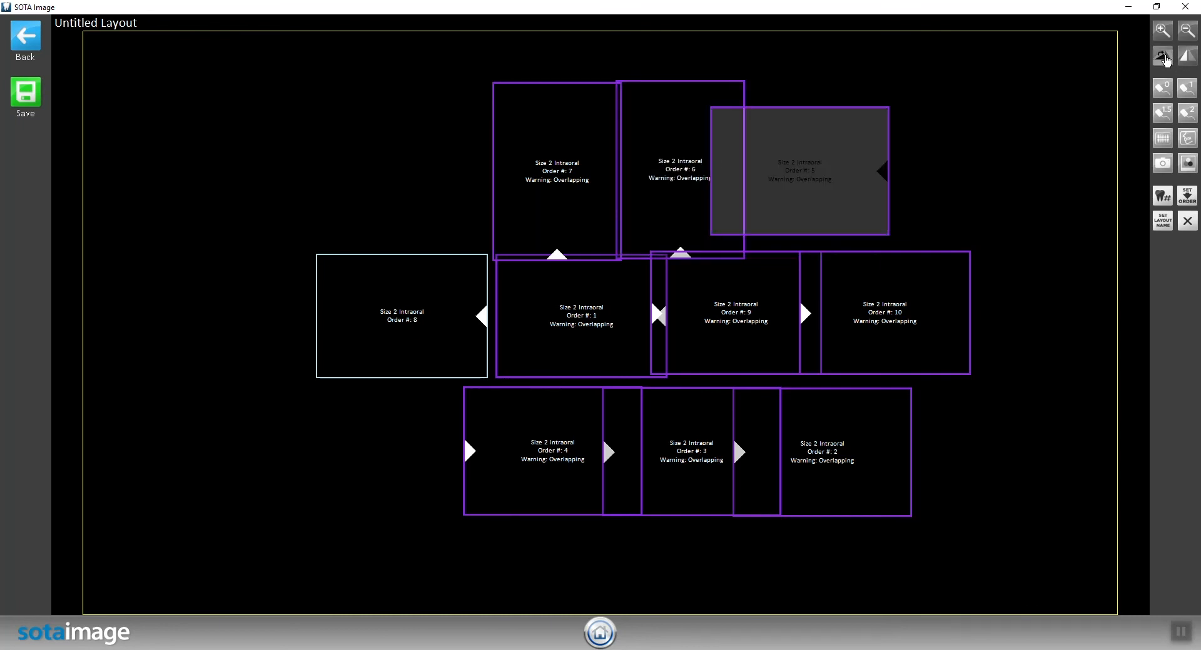
Rotate lower-row frames 4, 3 and 2 to portrait with their orientation markers on the upper edge.
left_click(565, 439)
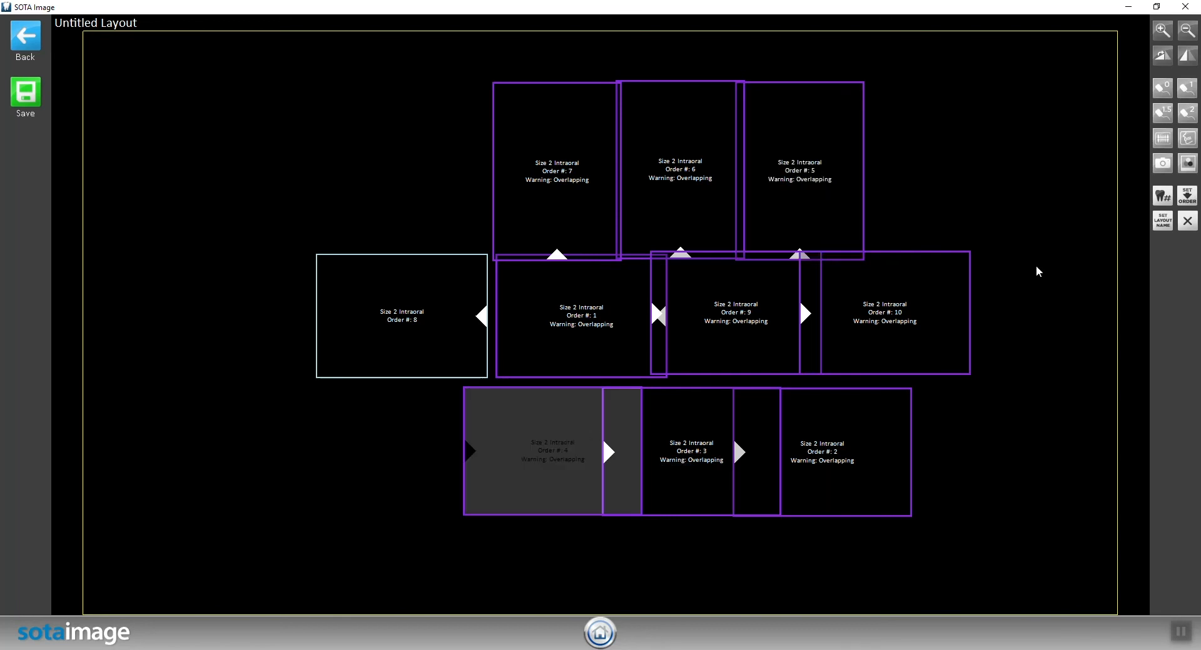
left_click(1164, 57)
left_click(689, 457)
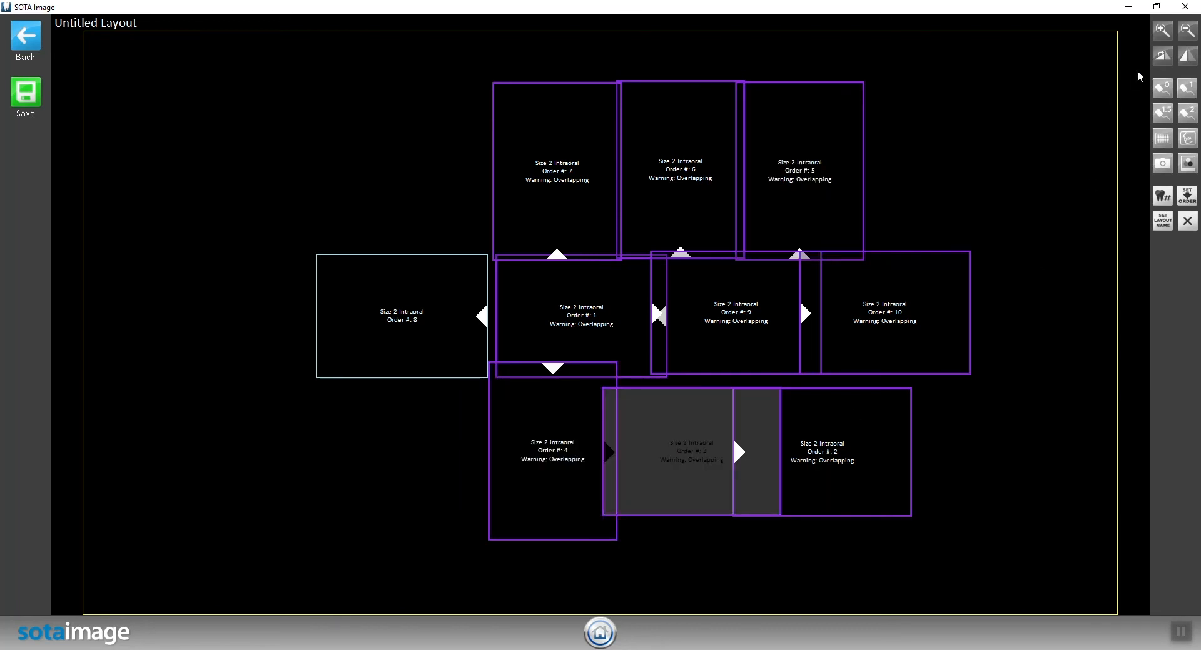
left_click(1163, 57)
left_click(810, 454)
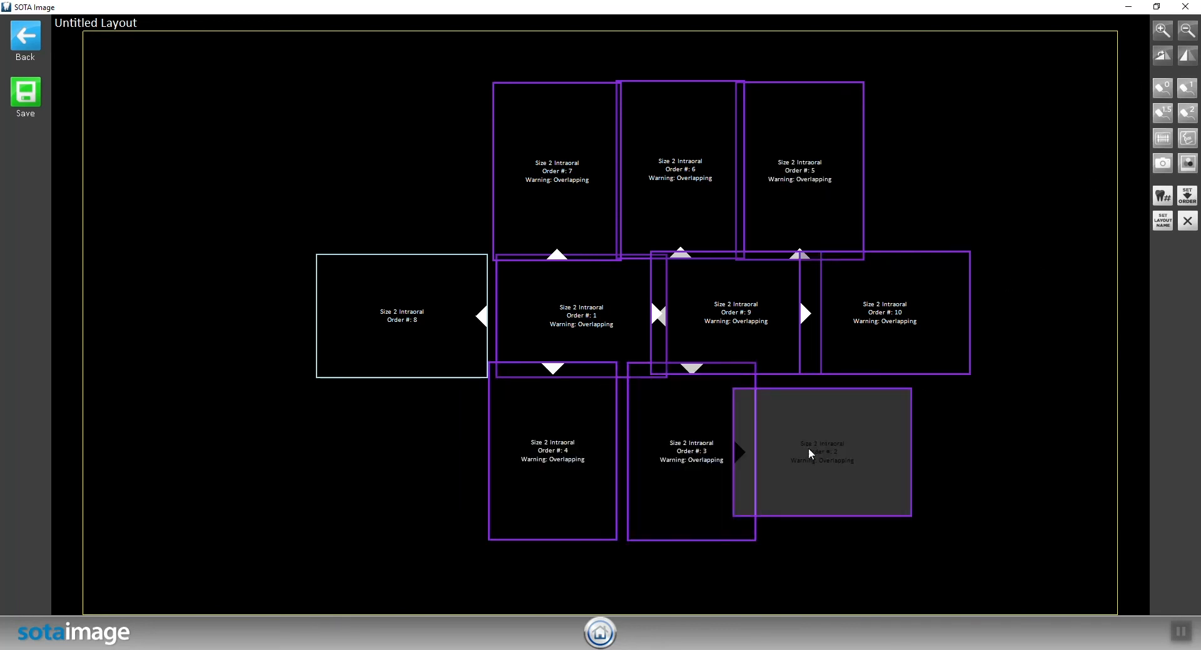
left_click(1163, 55)
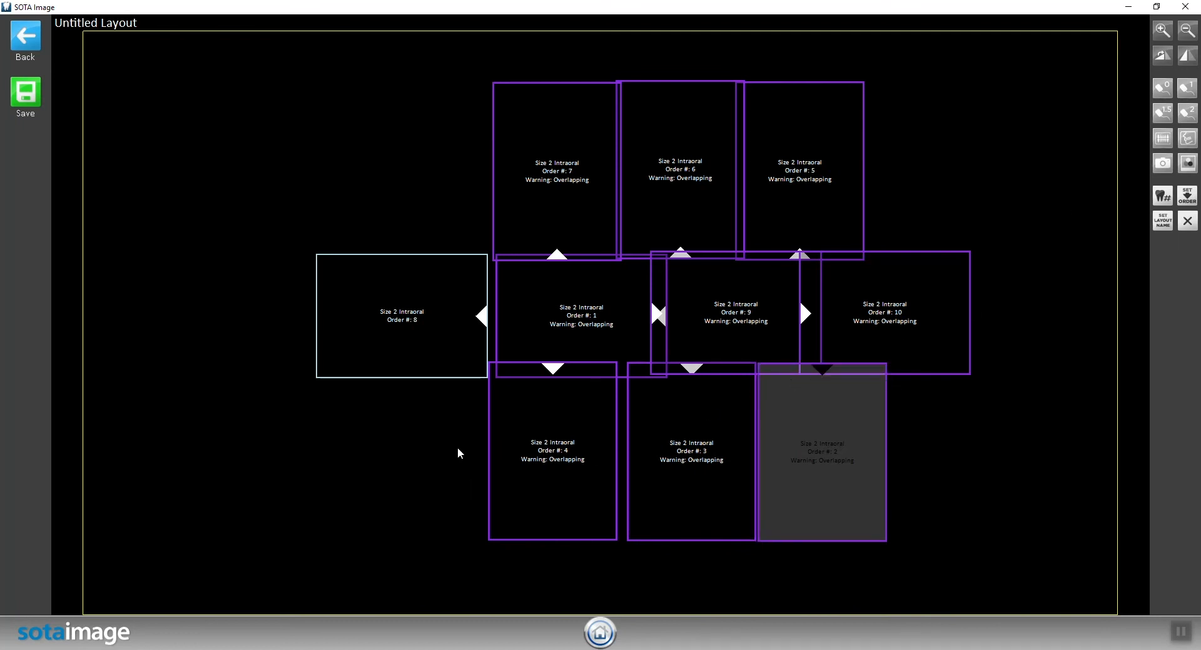
Move the three upper-row frames up and apart, and lower frames 4 and 3 clear of the middle row.
left_click_drag(579, 208, 552, 184)
left_click_drag(676, 172, 656, 164)
left_click_drag(775, 201, 769, 189)
left_click_drag(560, 423, 544, 448)
left_click(693, 425)
left_click_drag(693, 425, 670, 444)
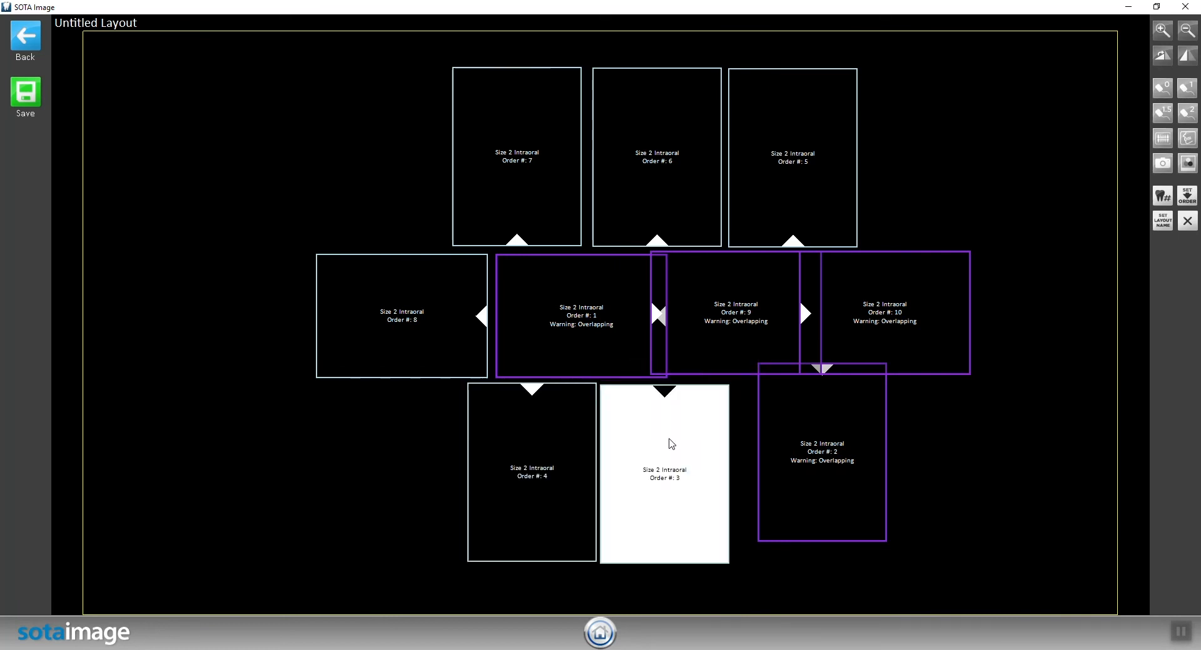